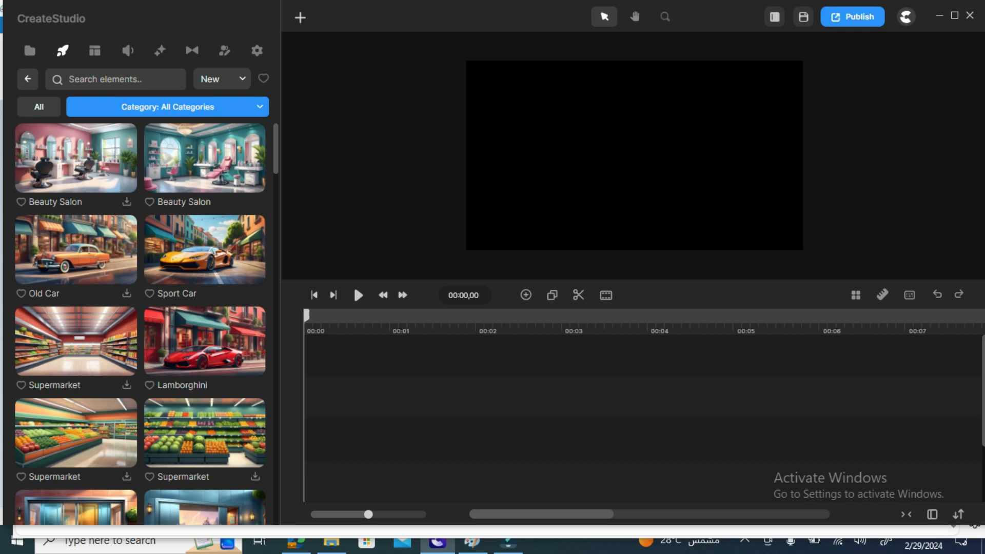
- Add the Lamborghini background and the 3D character Tom to the timeline, both starting at 0 s
left_click_drag(204, 342, 305, 438)
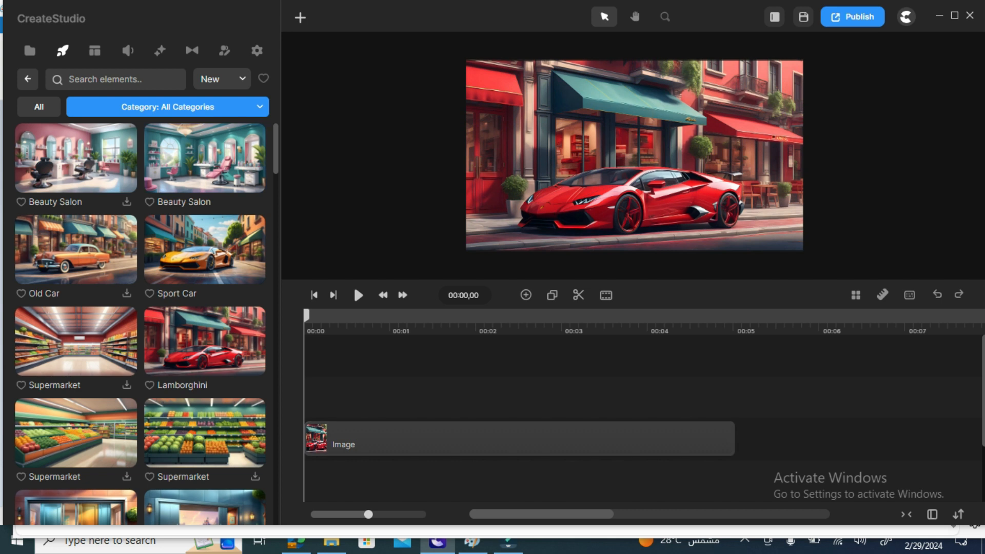
left_click(28, 79)
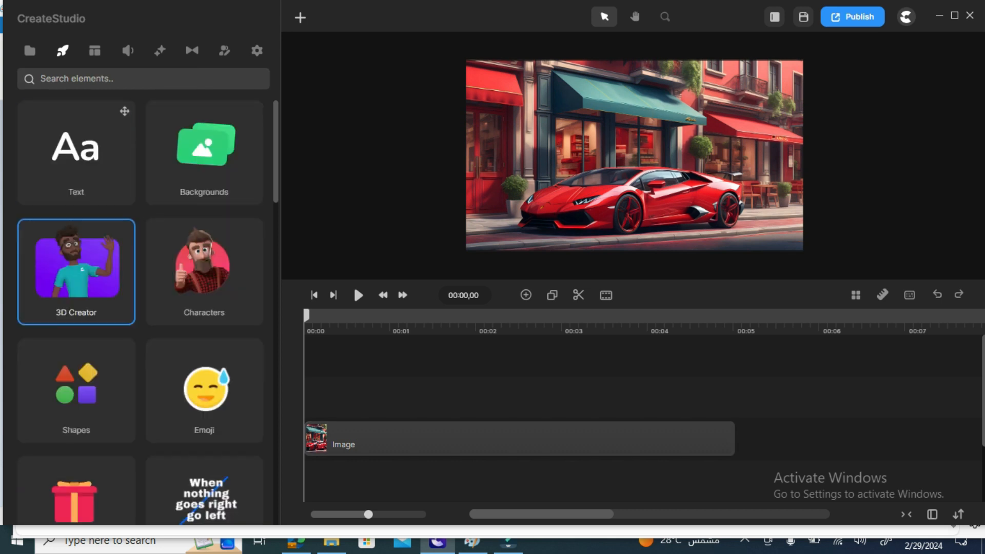
left_click(77, 262)
left_click_drag(77, 226, 307, 397)
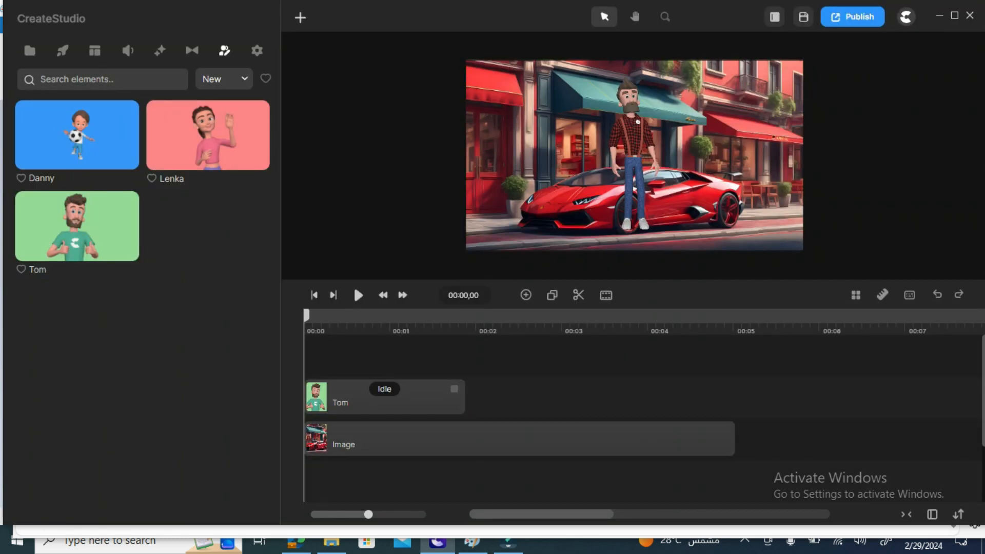
- Enlarge Tom slightly and place him at the left edge of the scene, beside the front of the red car
left_click_drag(638, 122, 693, 131)
left_click_drag(737, 81, 747, 64)
left_click_drag(692, 154, 521, 165)
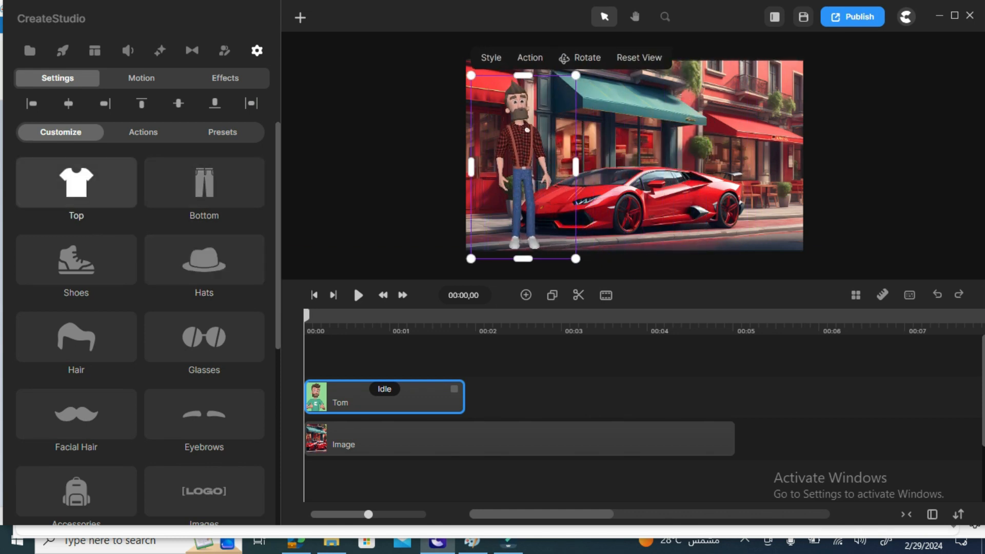
- Dress Tom in the TShirt top and Cargo Pants
left_click(76, 182)
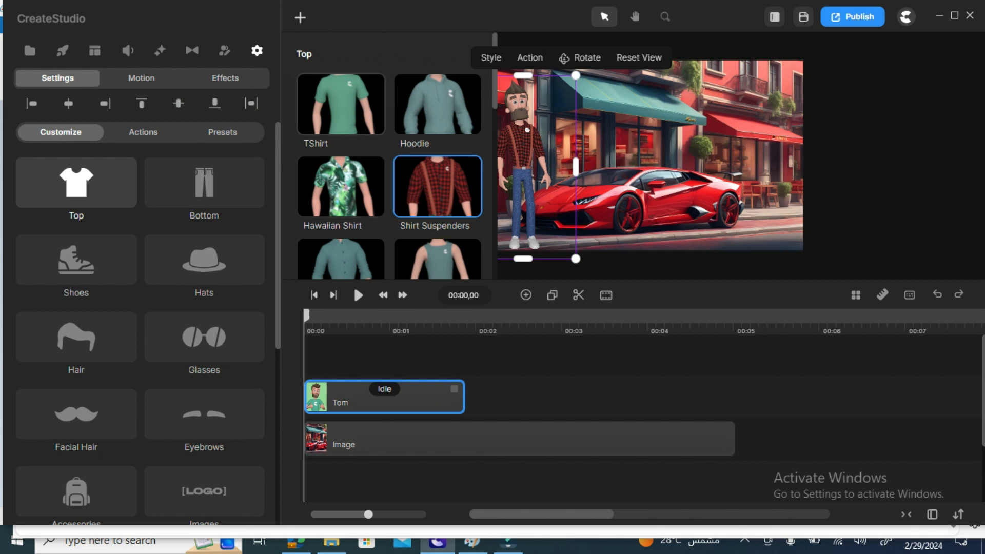
left_click(341, 104)
left_click(204, 182)
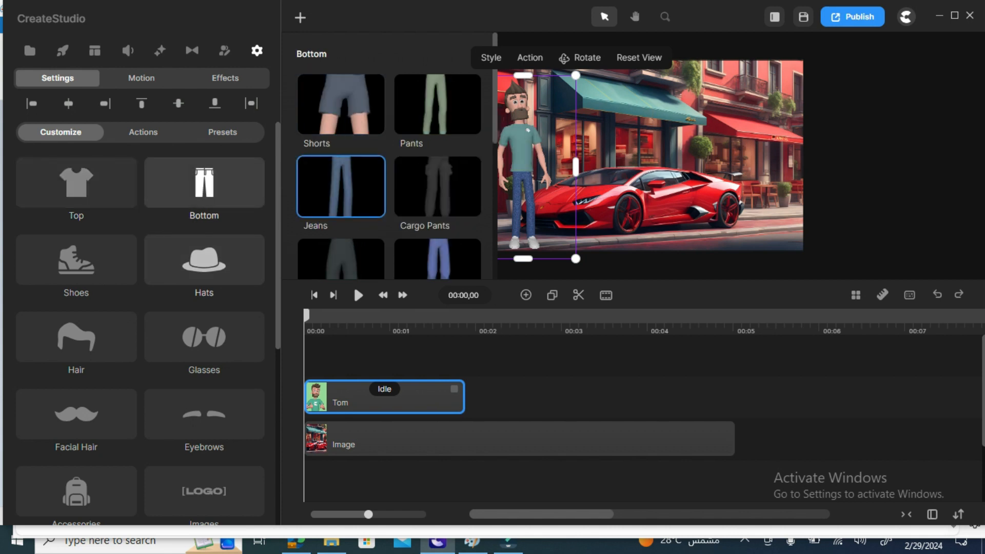
left_click(438, 186)
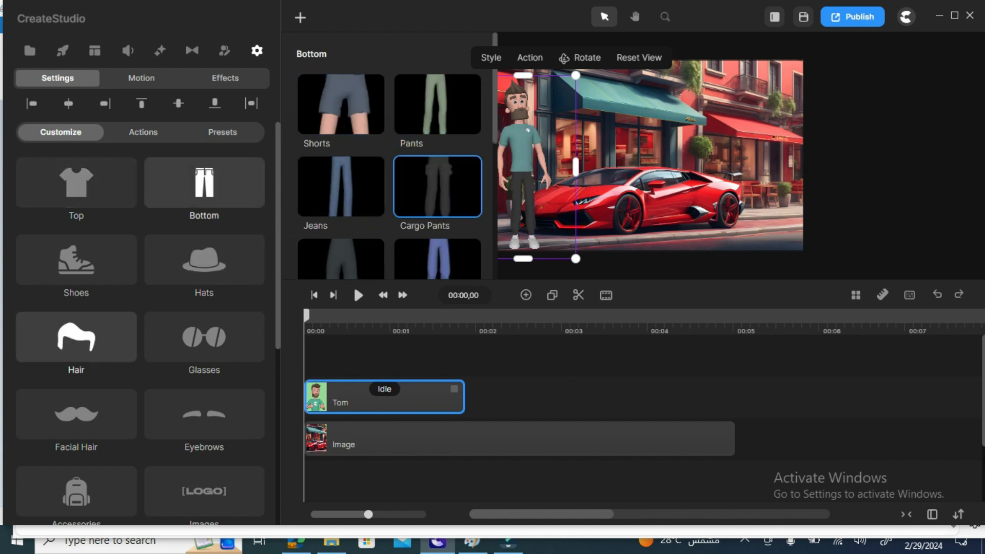
- Give Tom the Moustache facial hair and the Bald hairstyle
left_click(76, 413)
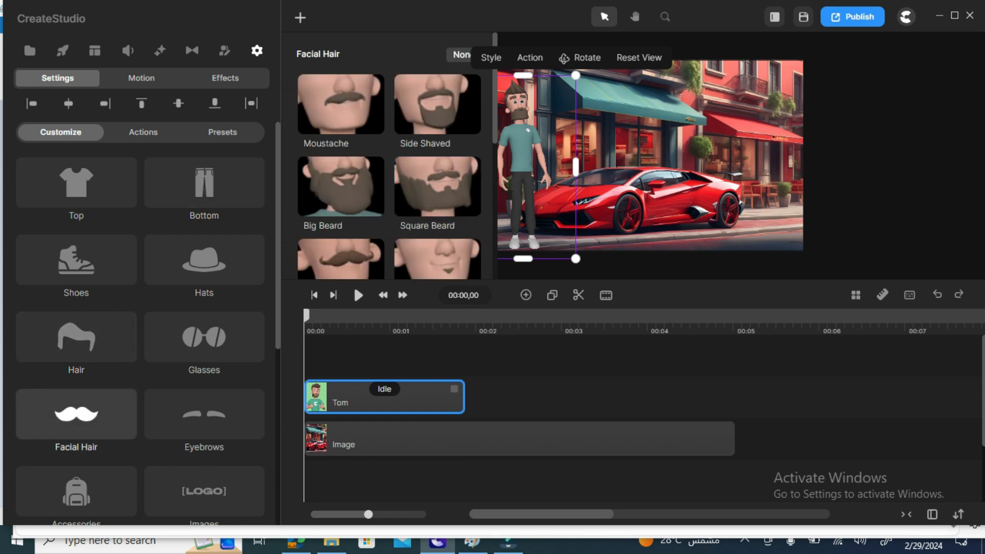
left_click(340, 104)
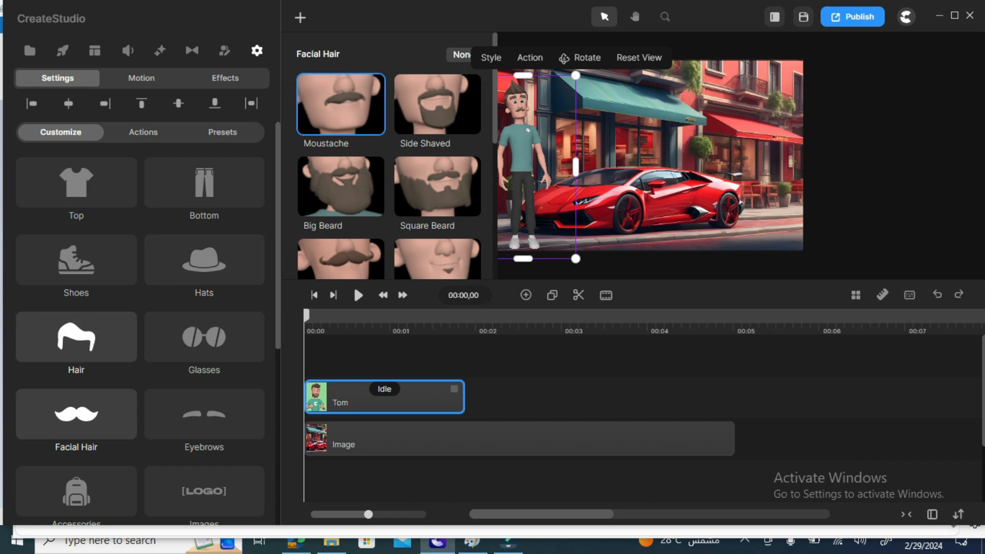
left_click(76, 339)
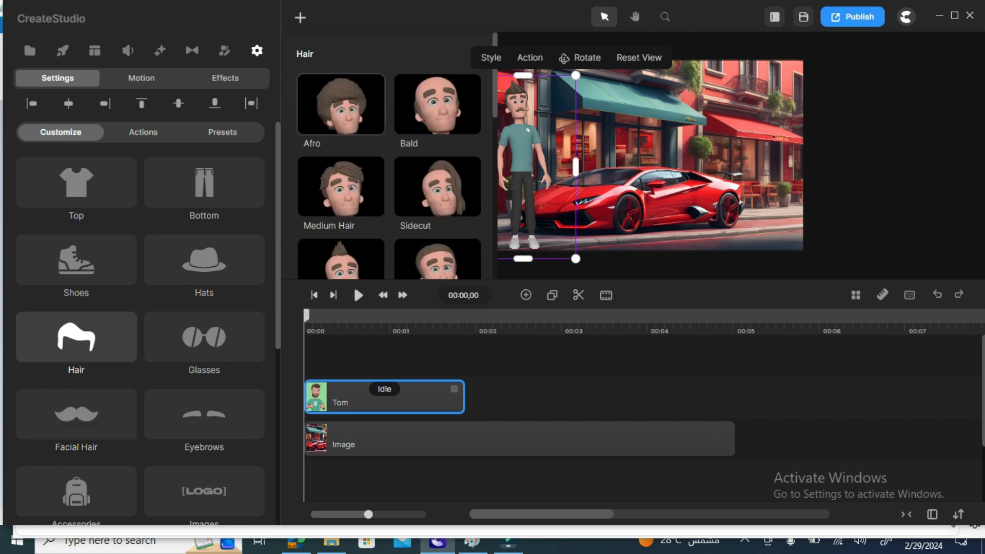
left_click(437, 105)
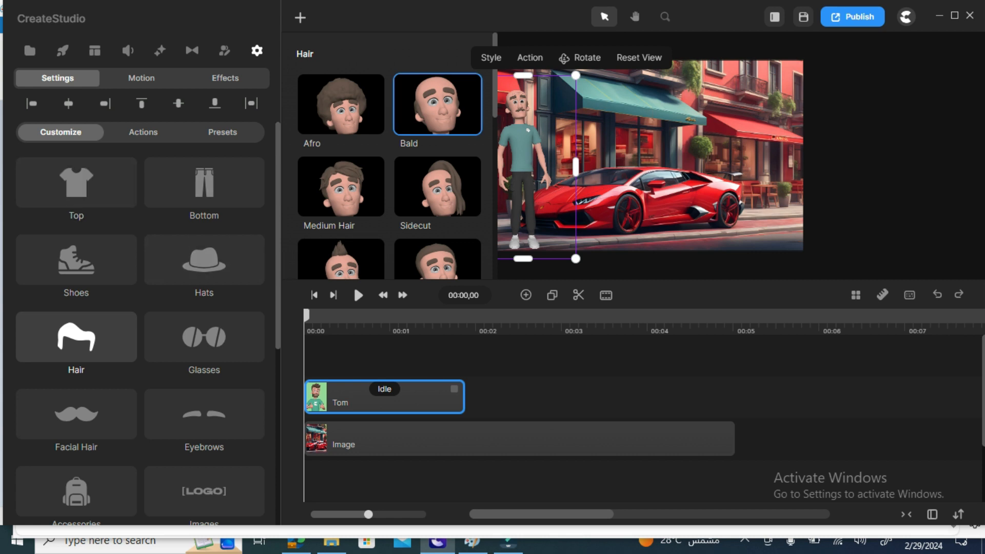
- Look through the male voices available for AI text-to-speech
left_click(128, 50)
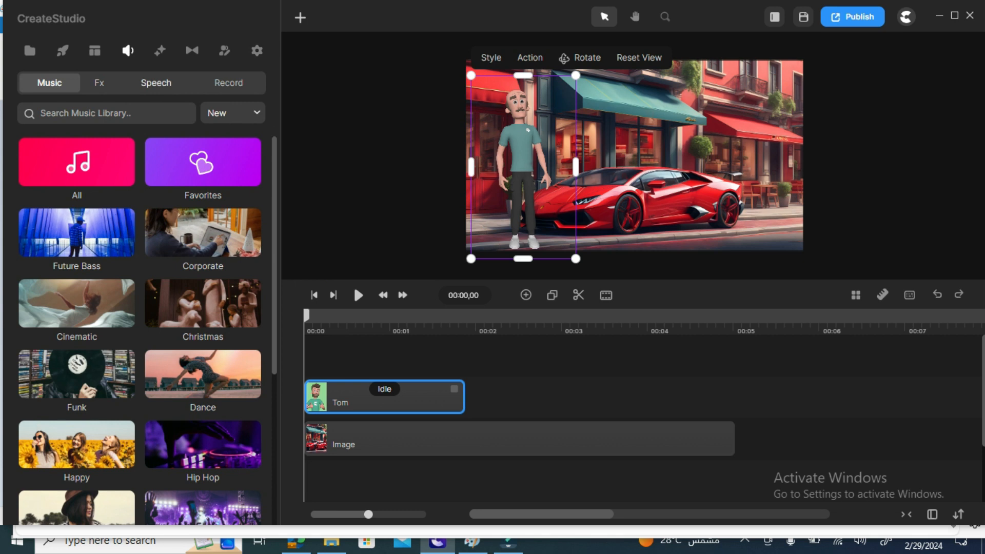
left_click(155, 83)
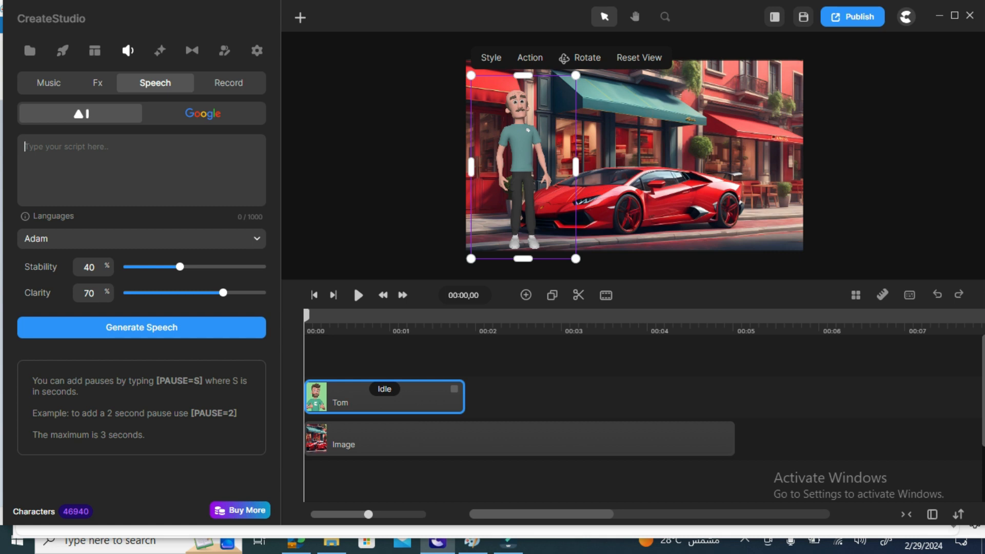
left_click(141, 239)
scroll(410, 138, "down", 5)
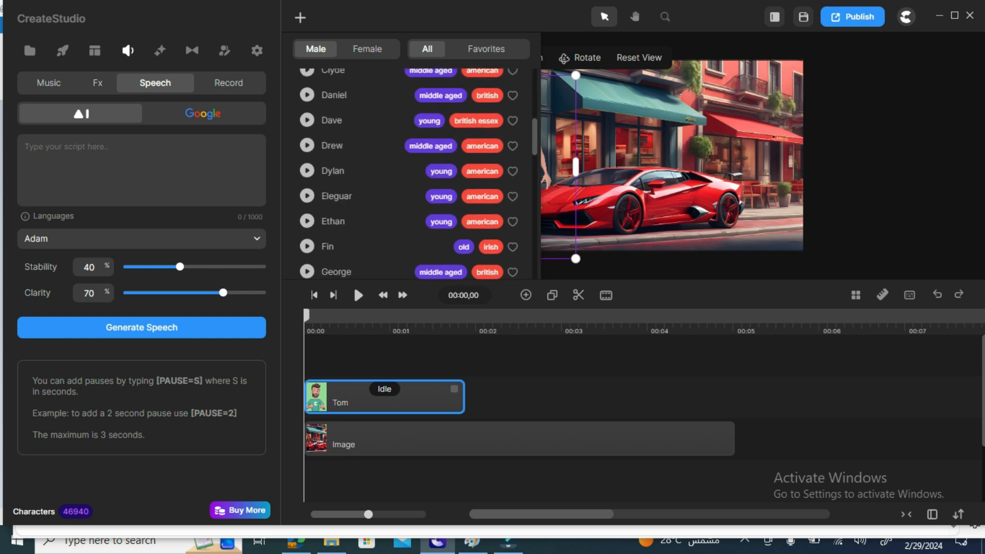
scroll(410, 147, "down", 3)
scroll(410, 150, "up", 5)
scroll(411, 150, "up", 5)
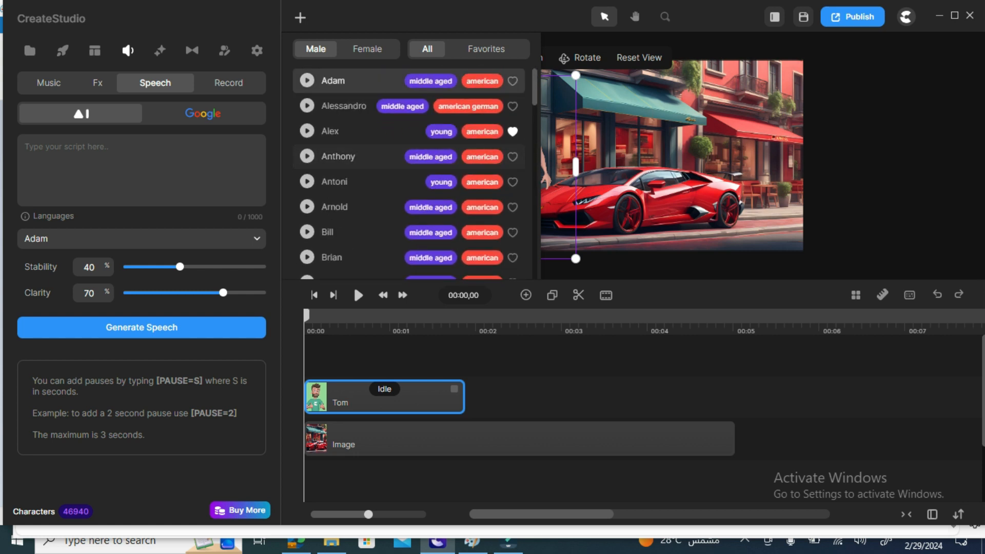
left_click(141, 169)
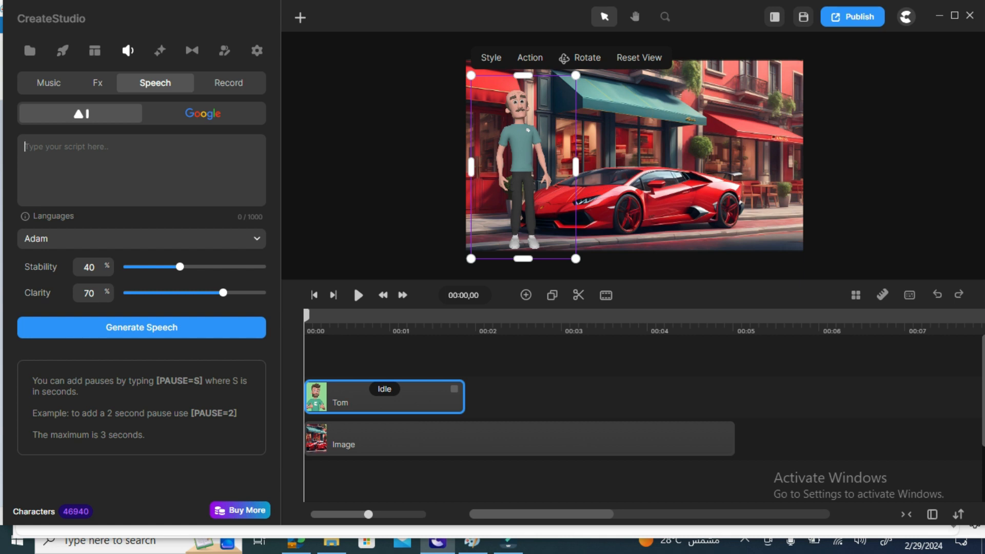
left_click_drag(222, 292, 176, 292)
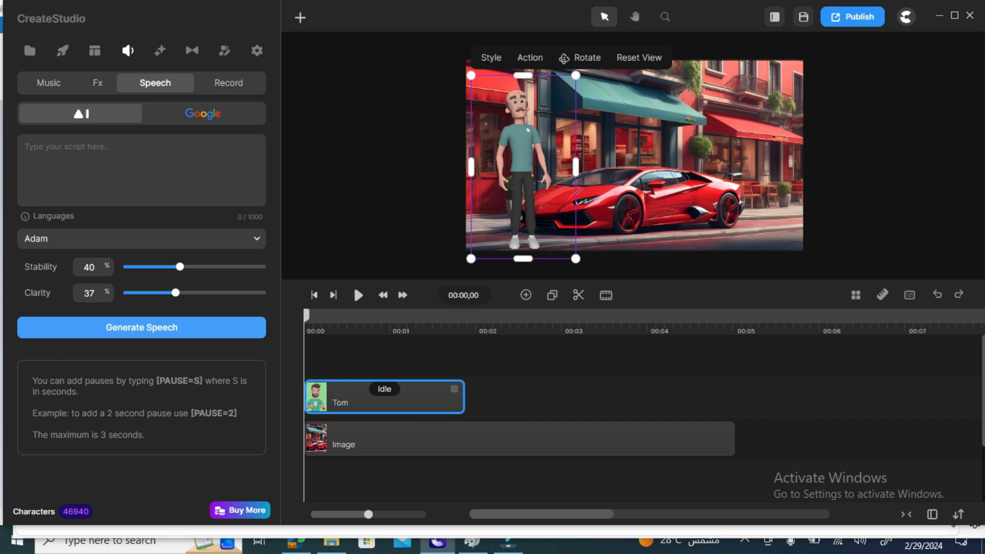
left_click(203, 114)
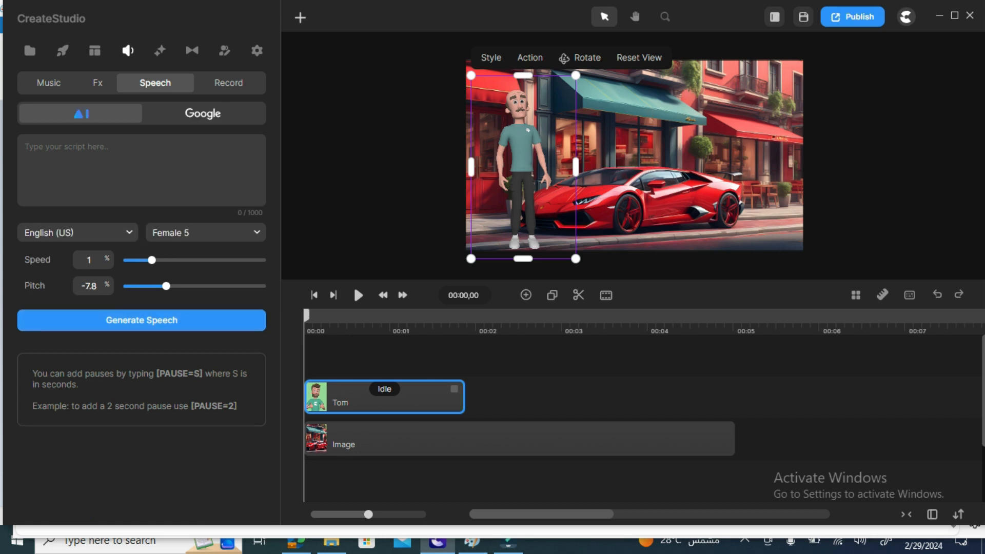
left_click(81, 114)
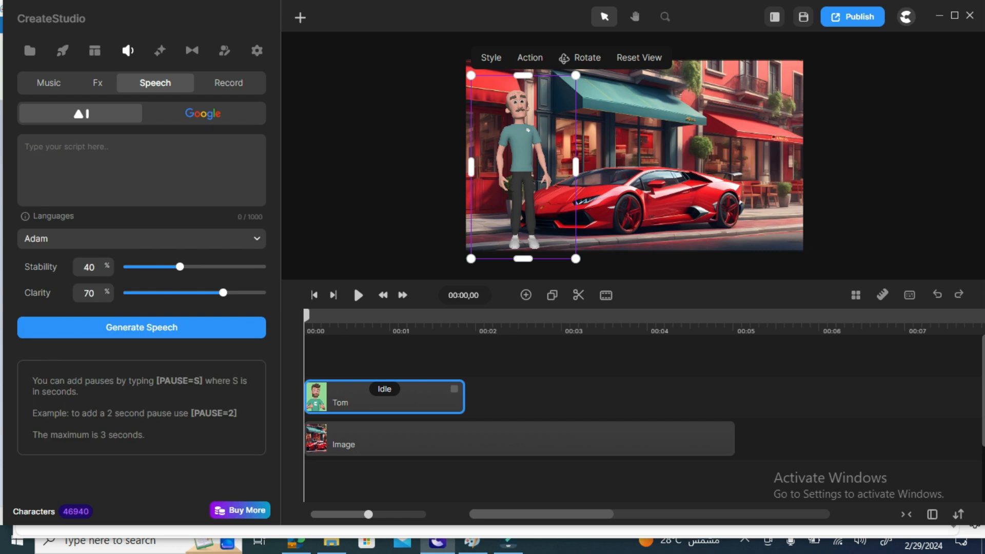
- Look through the female AI speech voices and their age and accent labels
left_click(141, 238)
scroll(408, 181, "down", 1)
scroll(409, 182, "up", 1)
scroll(409, 182, "down", 6)
scroll(409, 182, "up", 3)
left_click(367, 49)
scroll(409, 175, "down", 5)
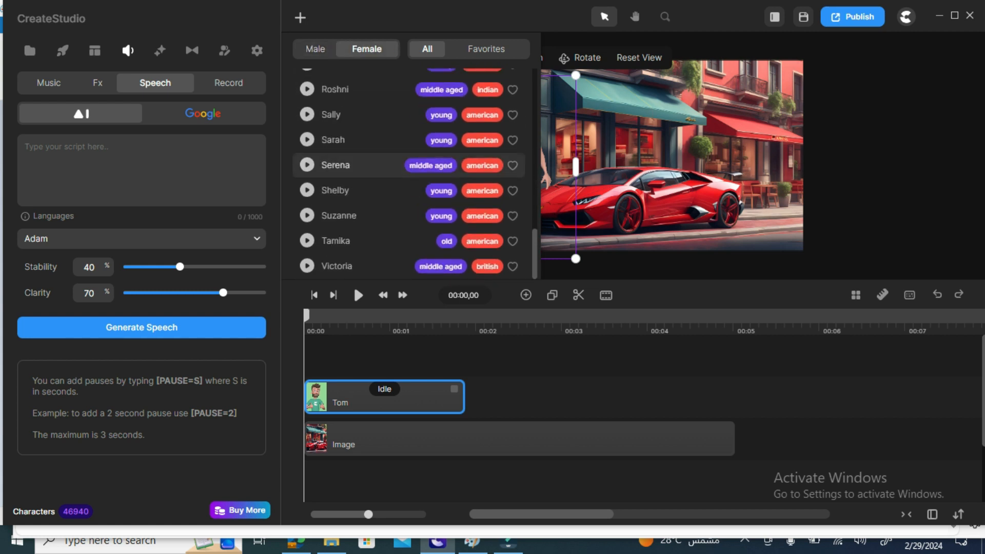
scroll(409, 165, "up", 5)
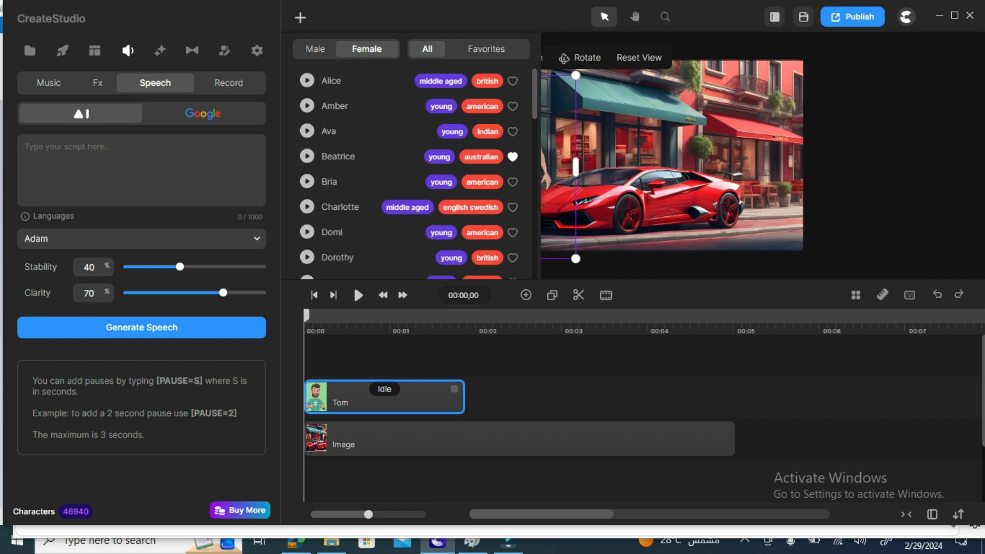
- Set the voice recording mode to stereo
left_click(228, 82)
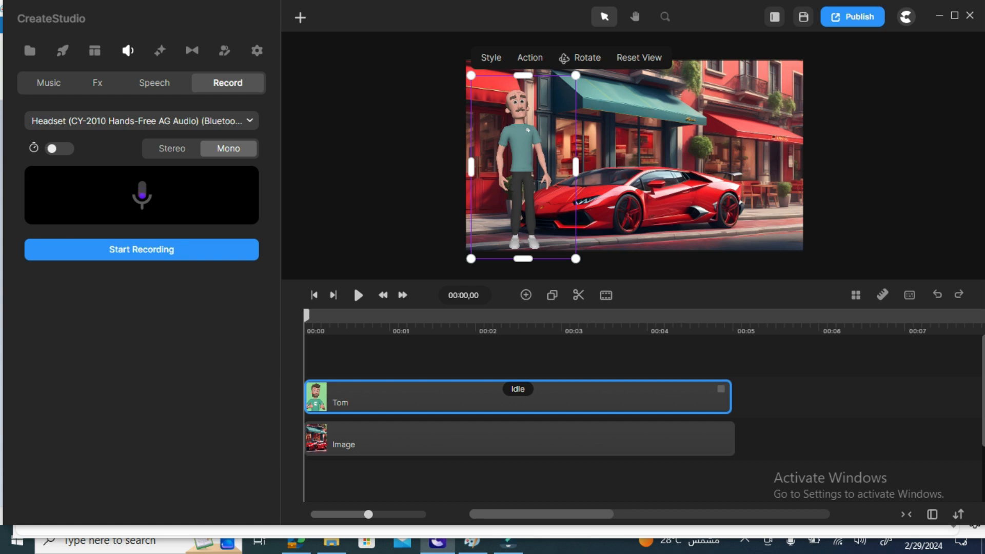
left_click(172, 149)
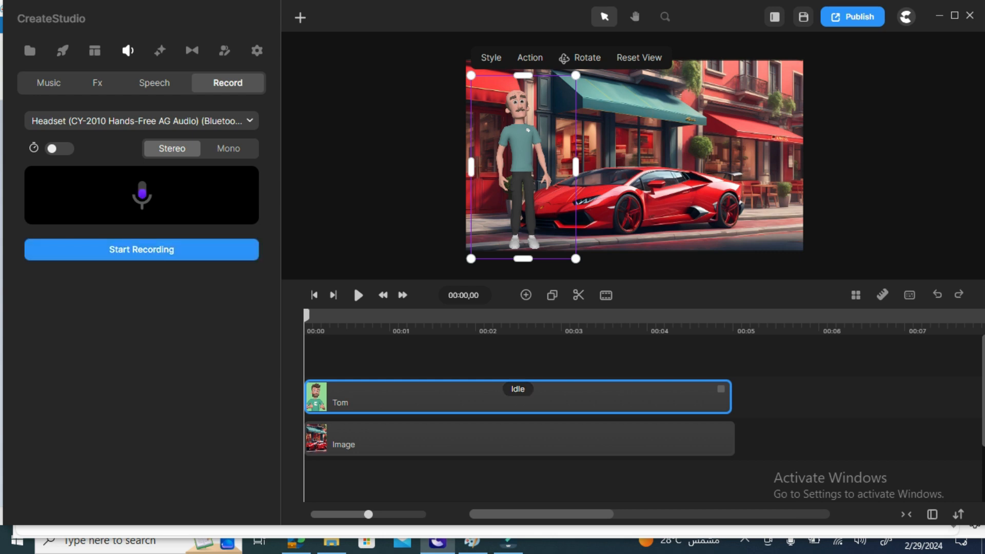
- Write an AI speech script introducing the character by name, ending with "and I bought this Car from my earning on youtube"
left_click(154, 83)
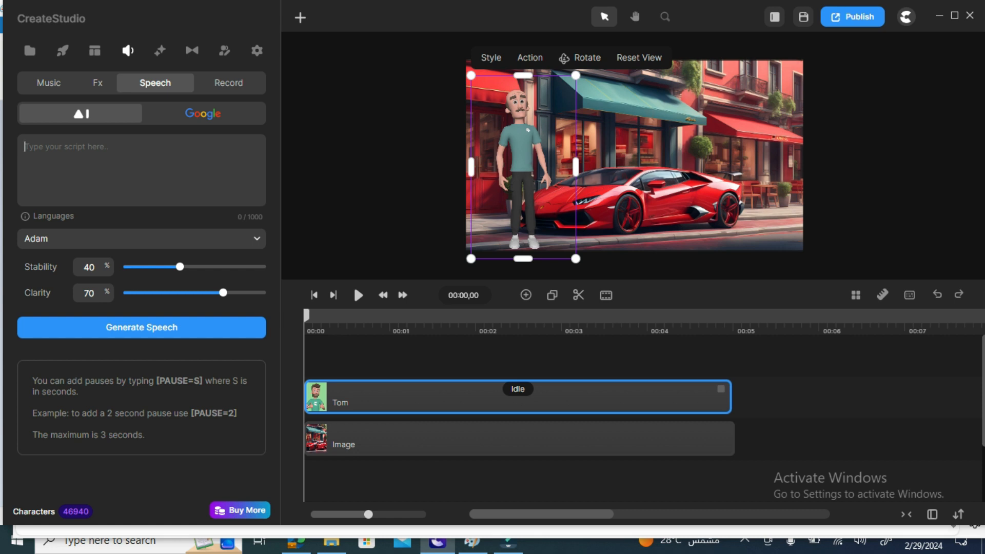
type("(")
type("'M J")
type("ohn")
type(" and I boug")
type("ht this Ca")
type("r from")
type(" you")
key("BackSpace")
key("BackSpace")
key("BackSpace")
key("BackSpace")
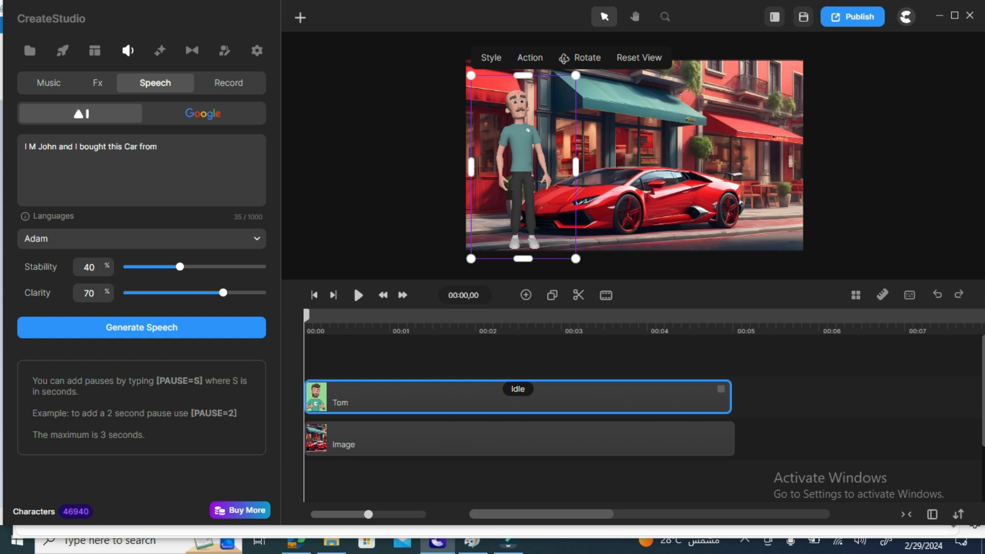
type("my earning on youtube")
- Configure the AI speech with the voice Anthony, 36% clarity and 29% stability
left_click_drag(223, 293, 174, 293)
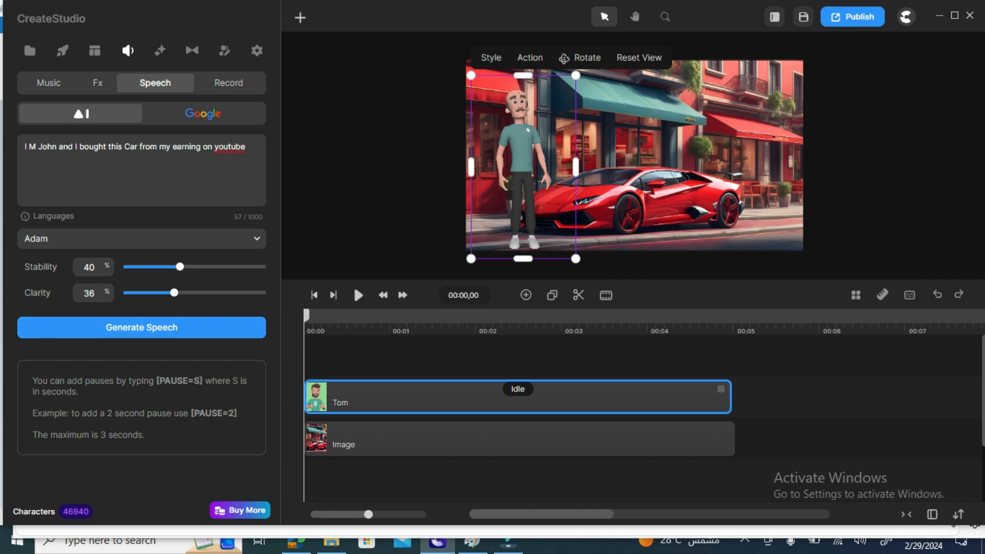
left_click(141, 238)
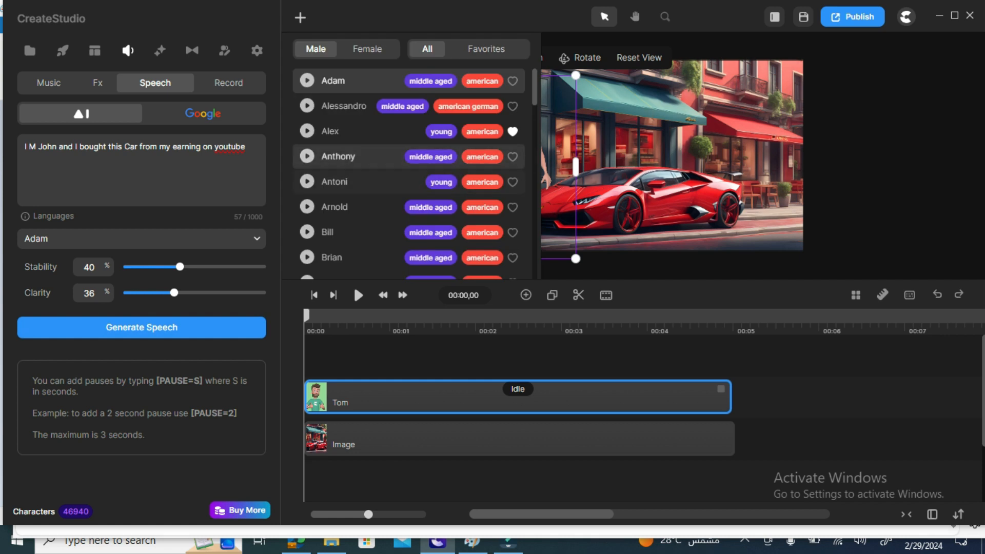
left_click(307, 131)
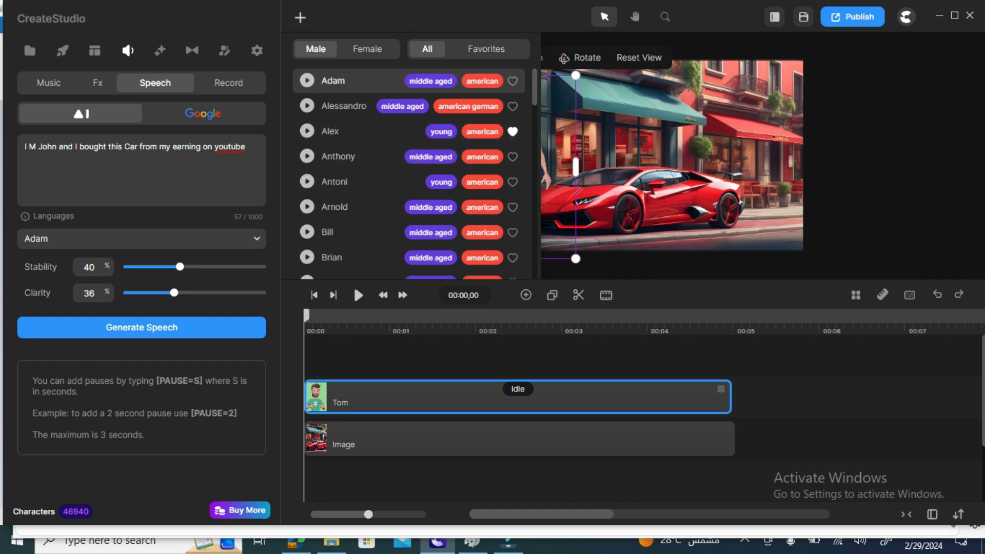
left_click(338, 156)
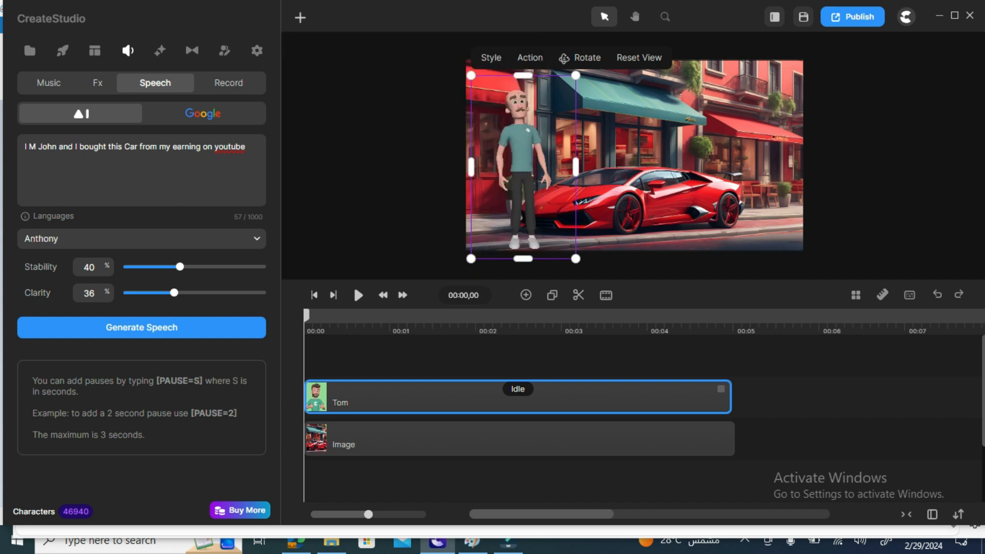
left_click_drag(180, 267, 164, 267)
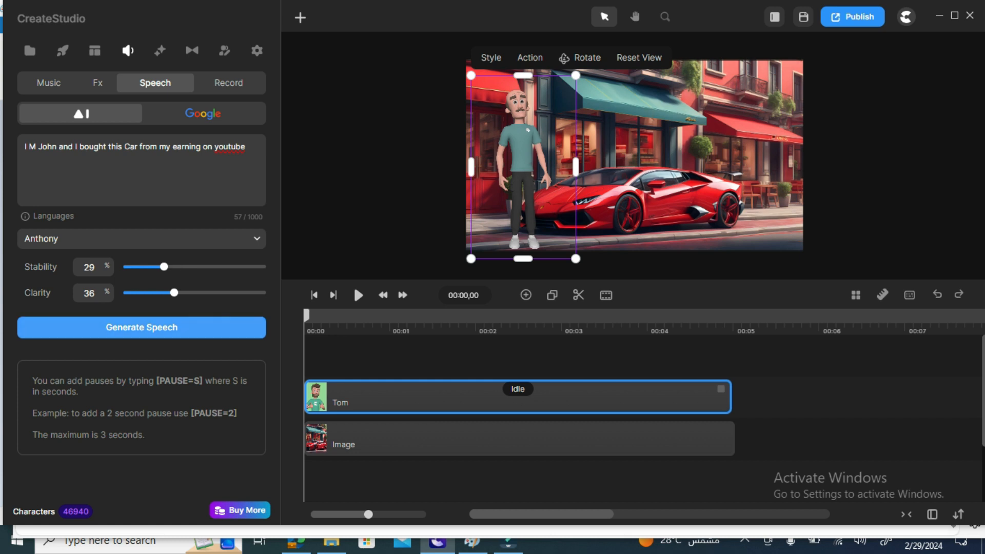
- Generate and import the speech, and shift its audio clip to start about 0.2 s into the timeline
left_click(118, 328)
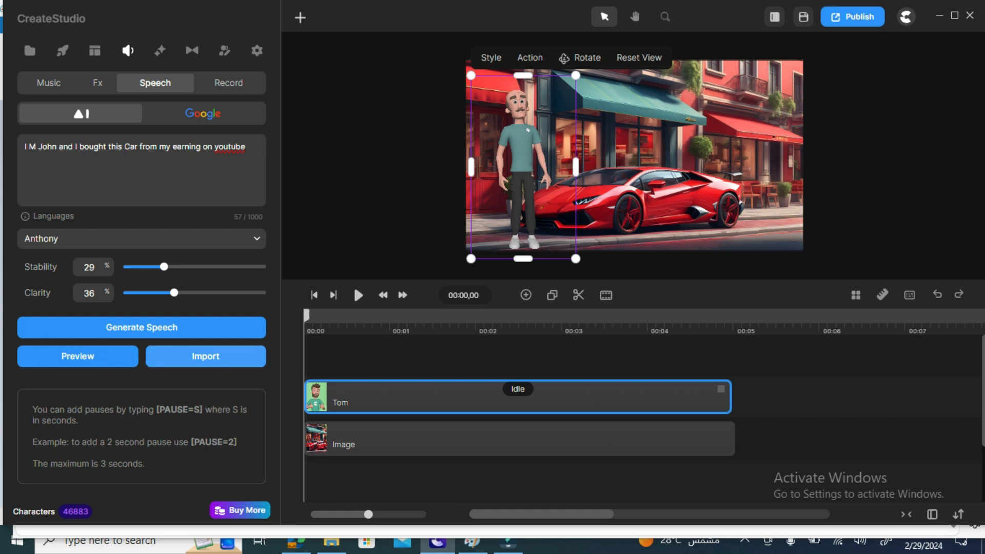
left_click(206, 356)
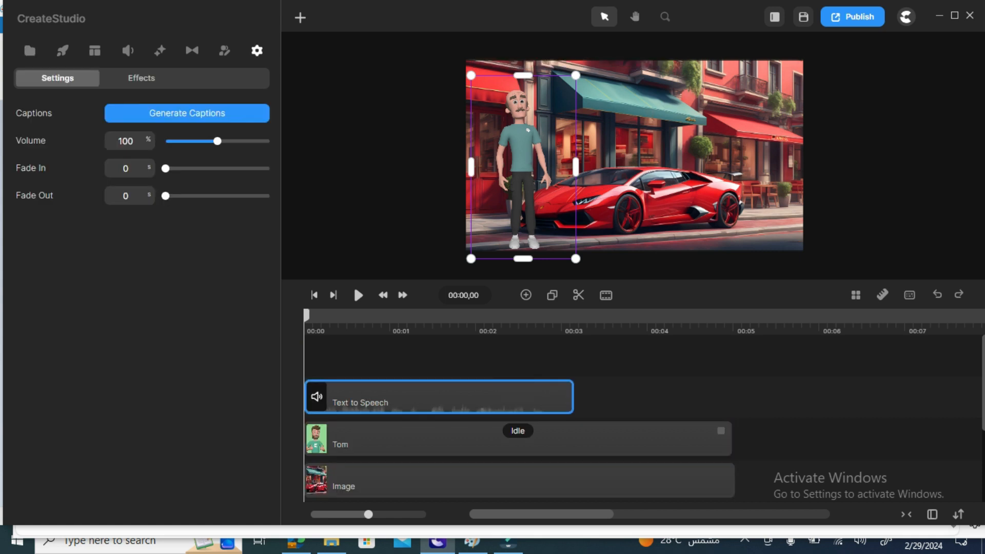
left_click_drag(438, 396, 458, 396)
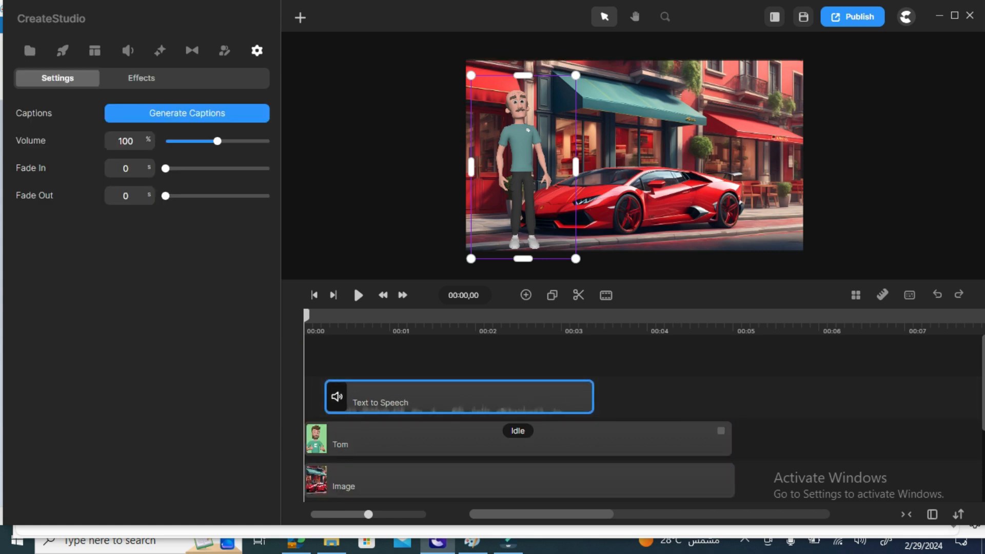
- Play the scene with its speech audio from the start to about 3 s
key("space")
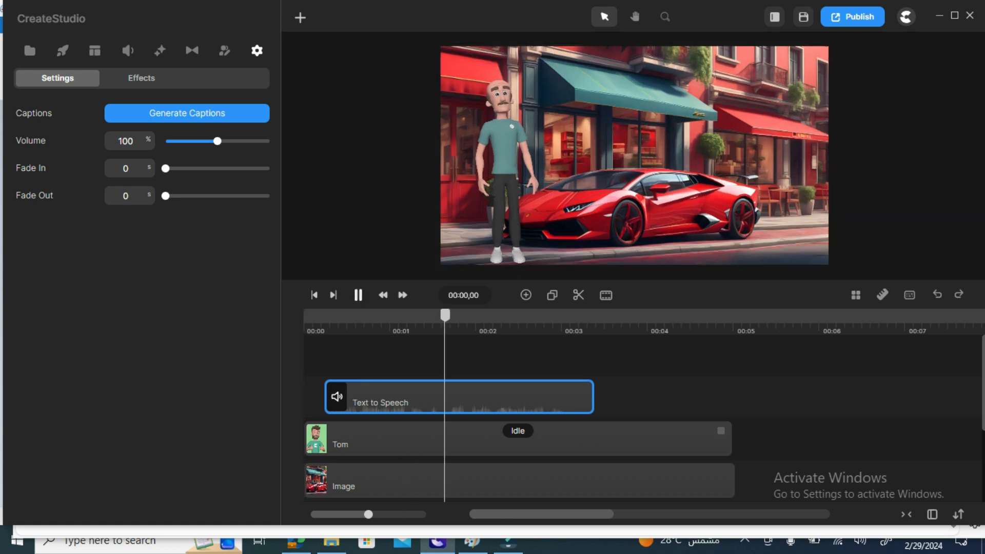
key("space")
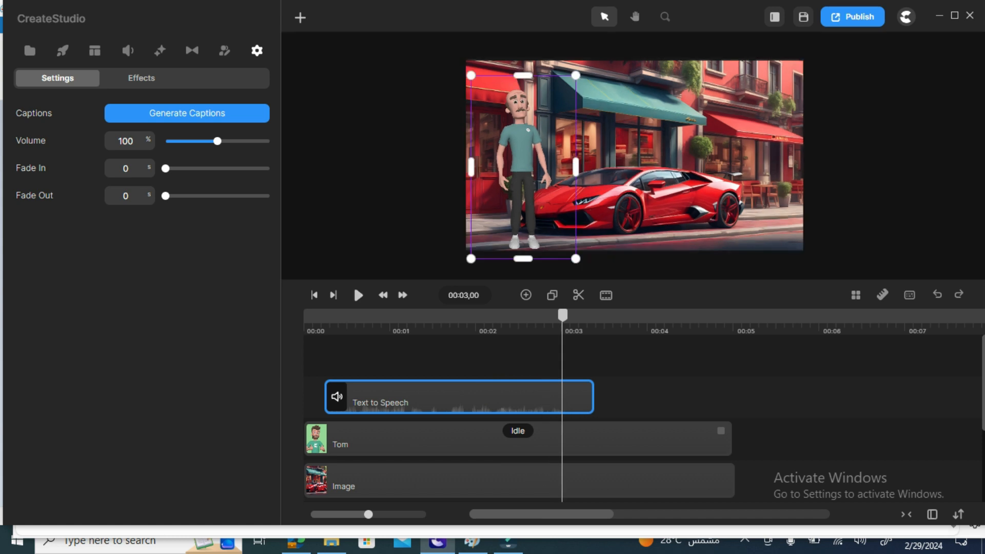
- Lip-sync the Text to Speech clip with the character Tom and play the scene from about 0.3 s to near the end of the speech
right_click(454, 397)
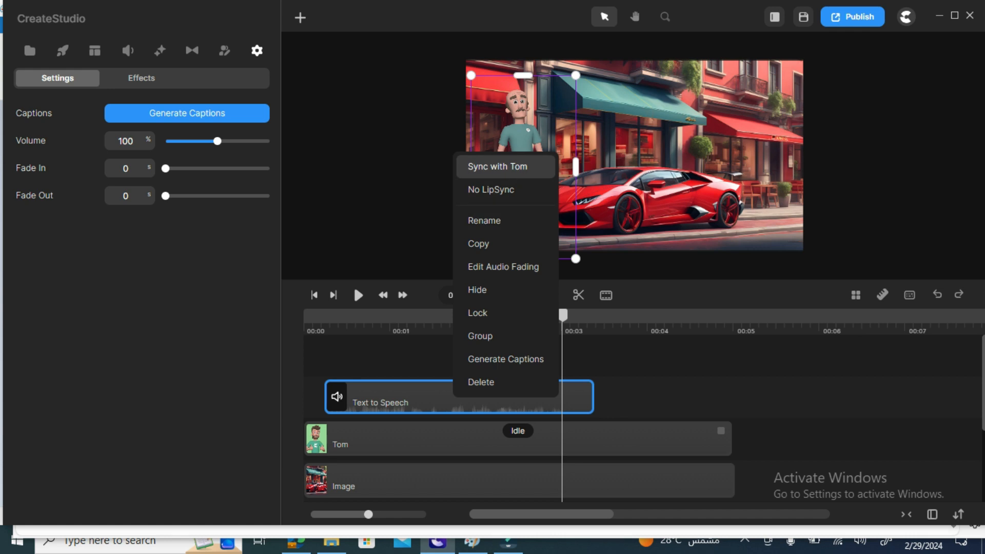
left_click(497, 166)
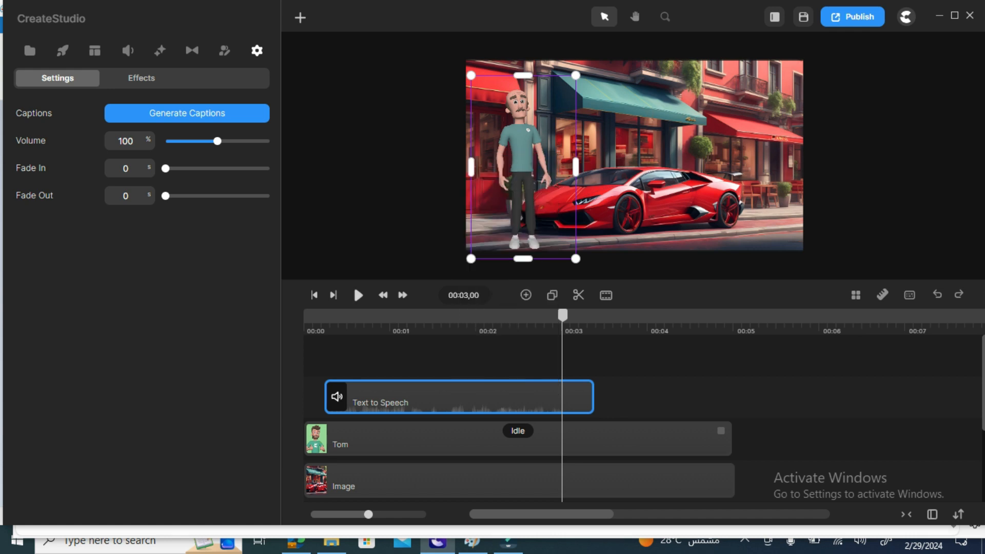
left_click(330, 316)
key("space")
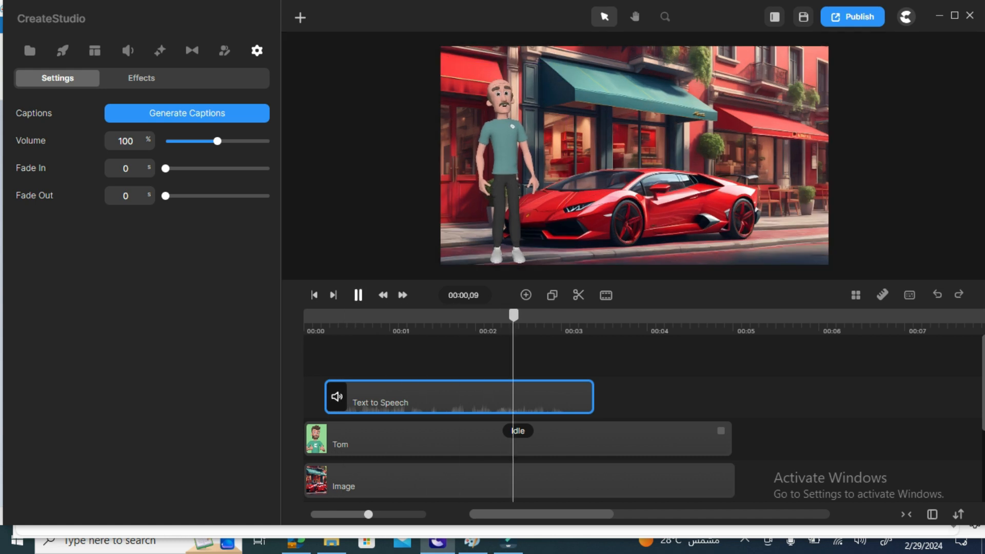
key("space")
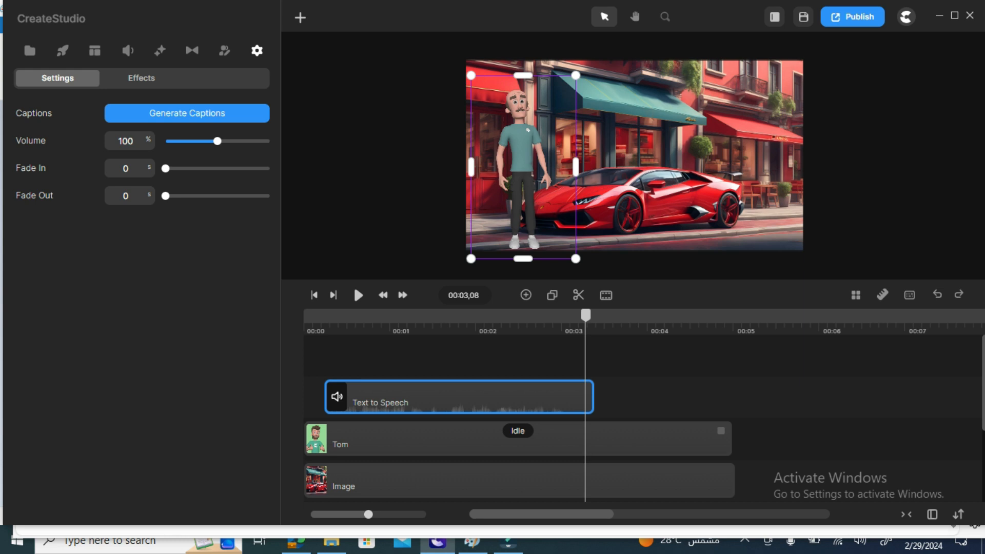
right_click(448, 403)
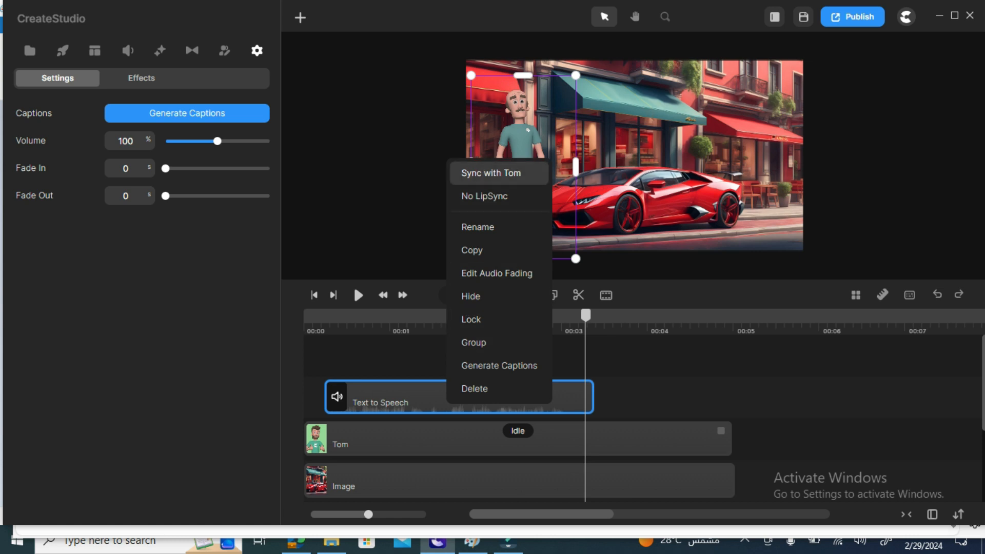
left_click_drag(585, 315, 387, 315)
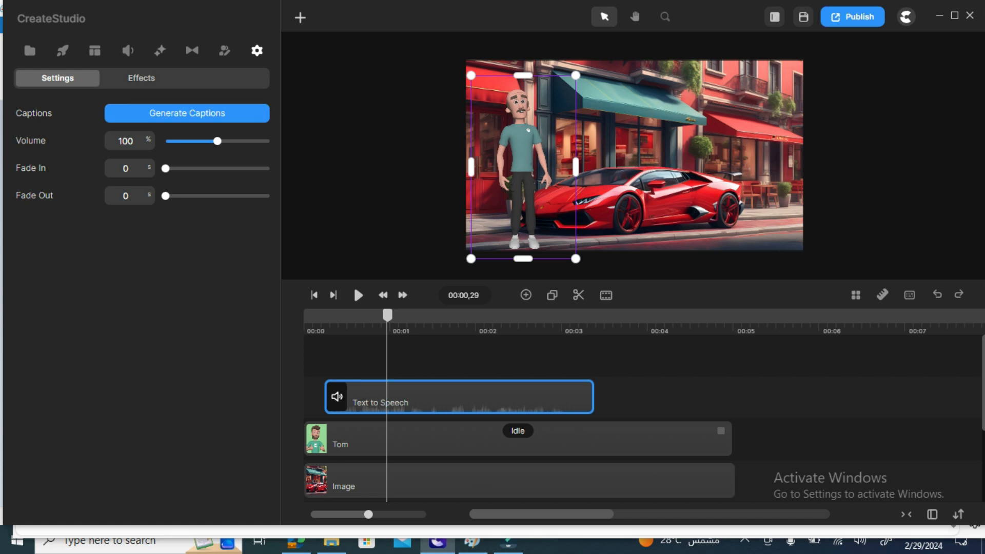
left_click(128, 50)
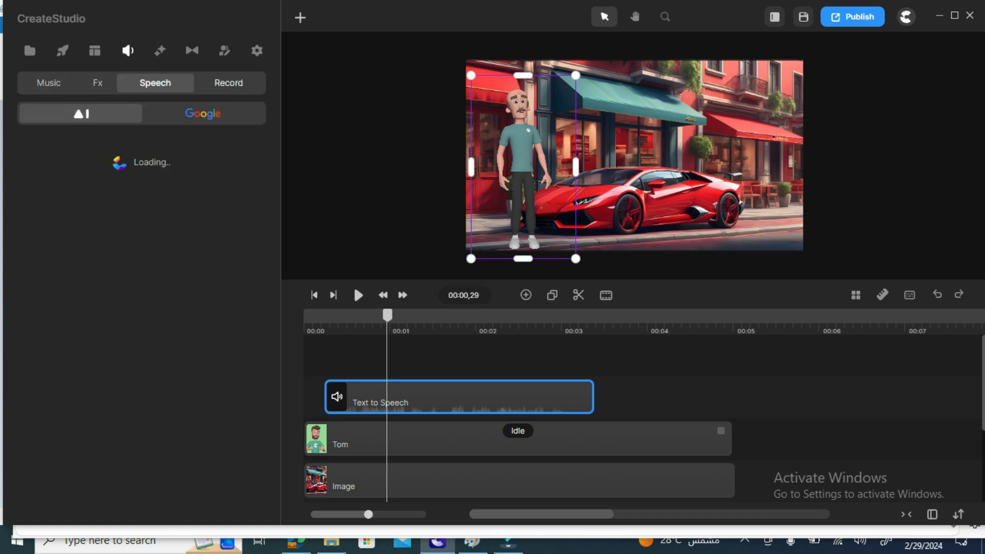
left_click(228, 83)
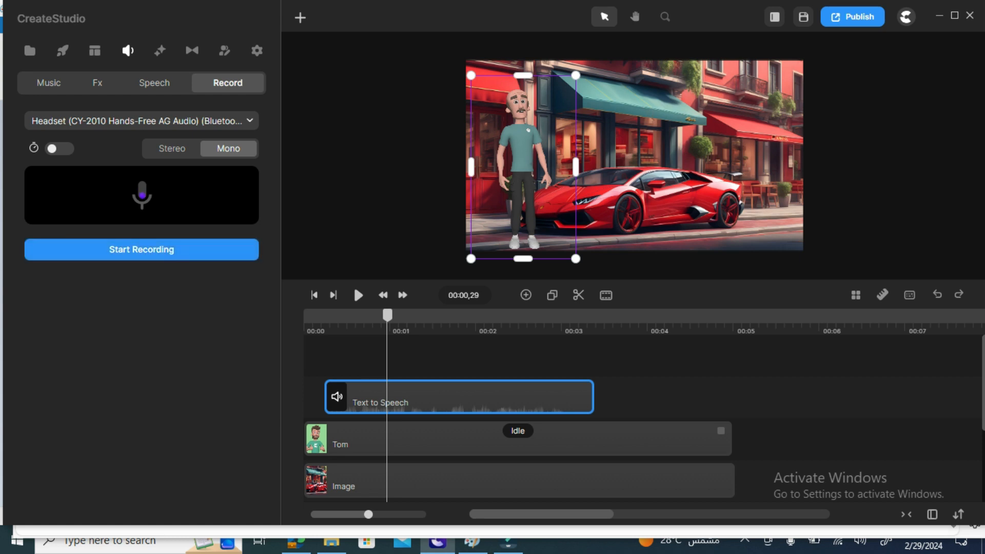
right_click(461, 399)
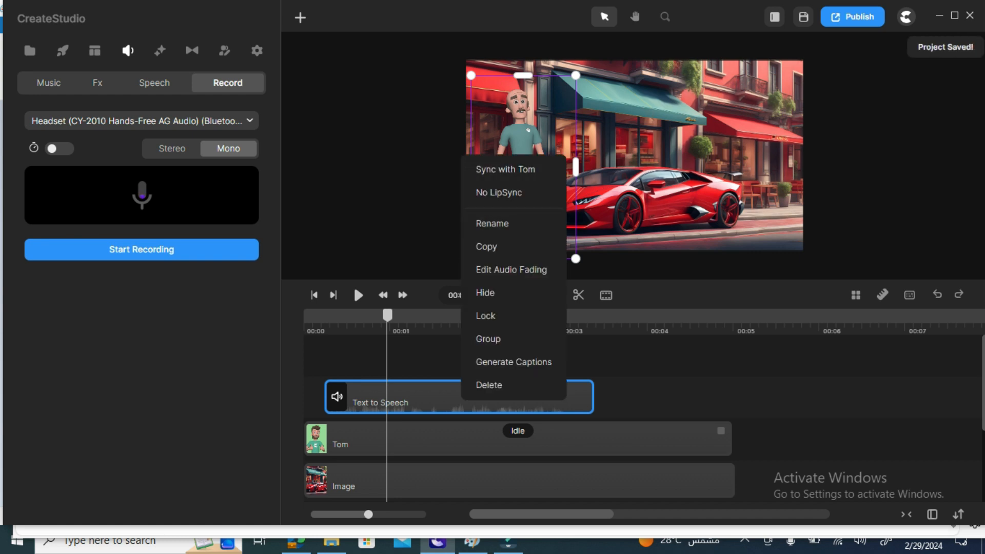
left_click(154, 83)
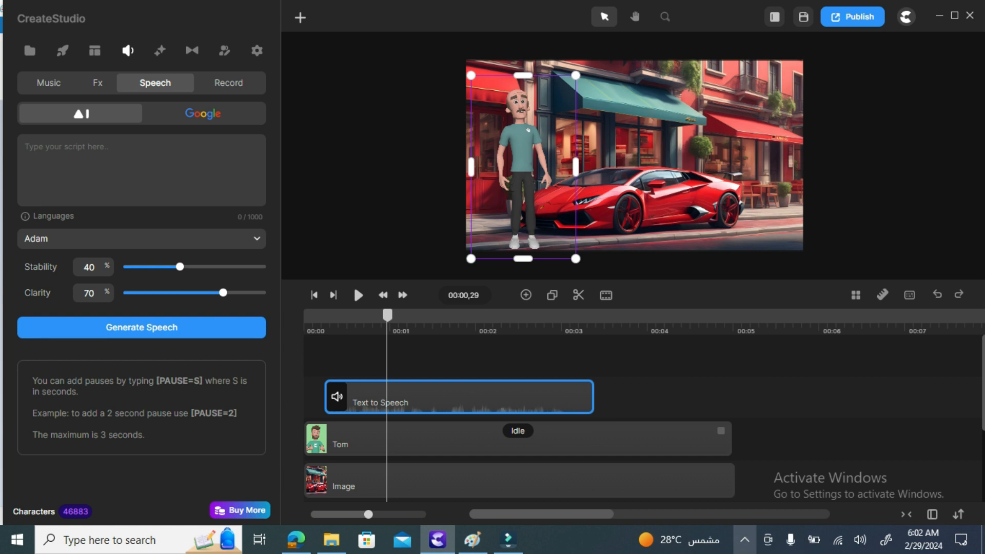
left_click(745, 540)
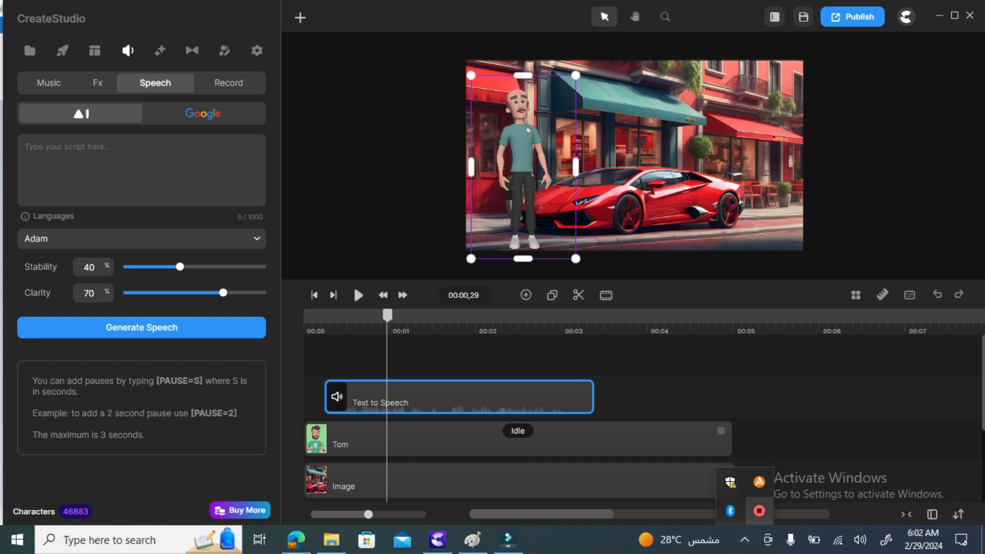